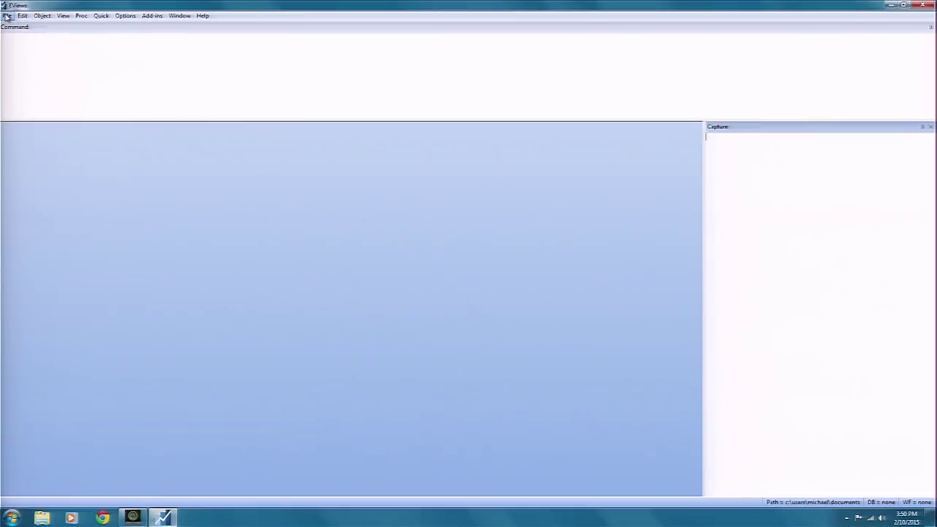
Step: Start a new workfile with a regular annual date structure, starting in 1970 and ending in 2020
left_click(6, 16)
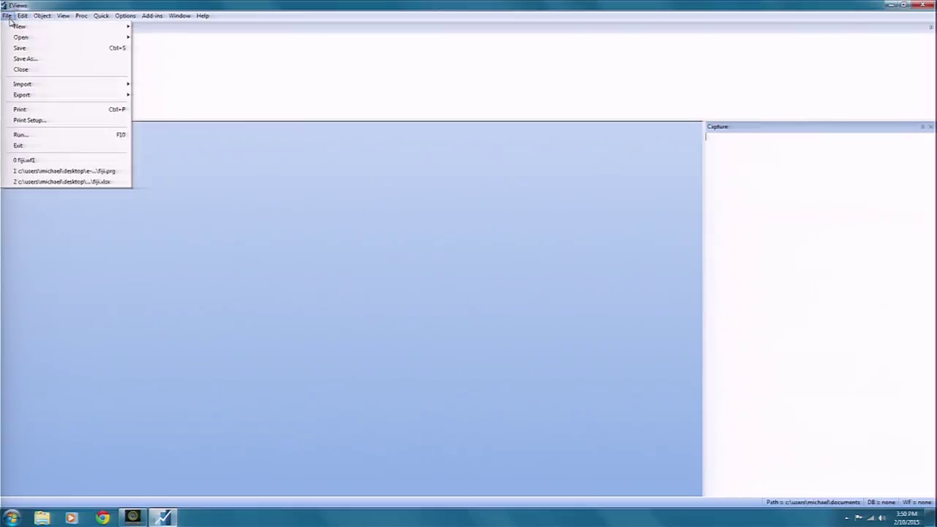
mouse_move(89, 26)
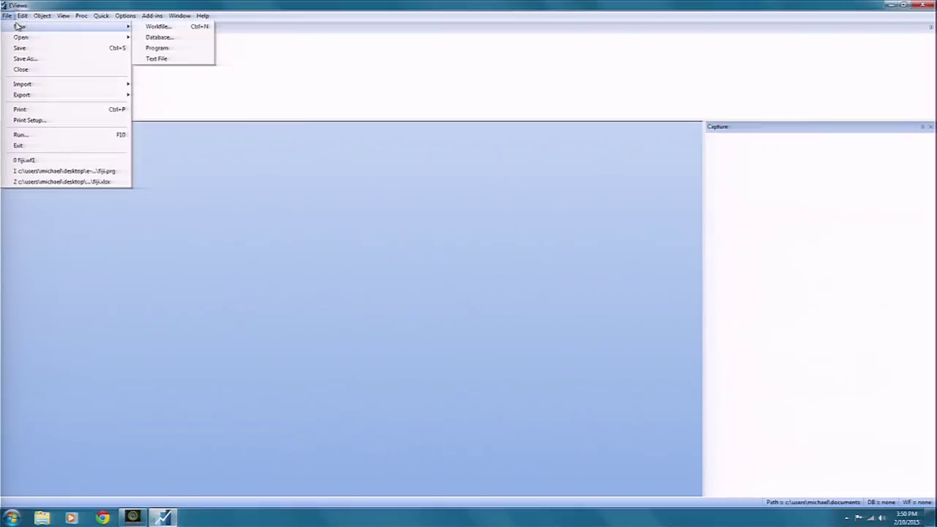
left_click(178, 28)
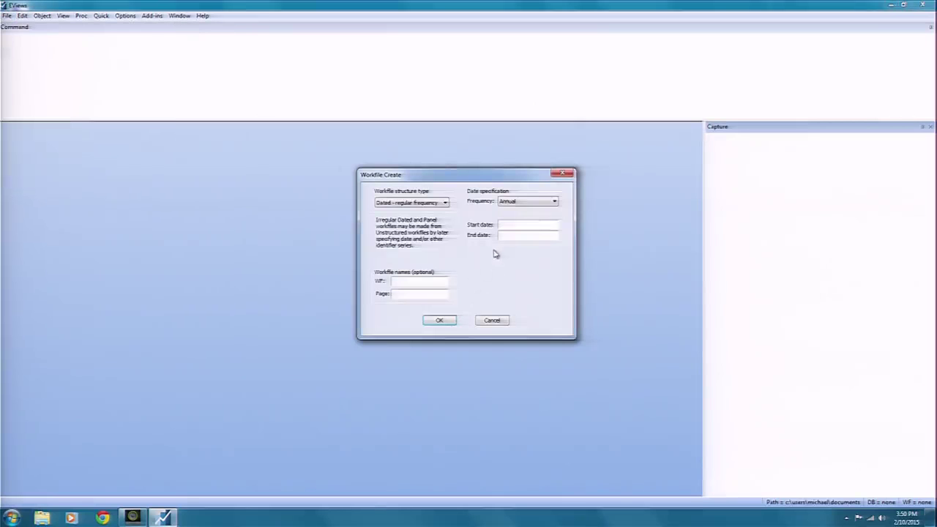
left_click_drag(458, 179, 365, 178)
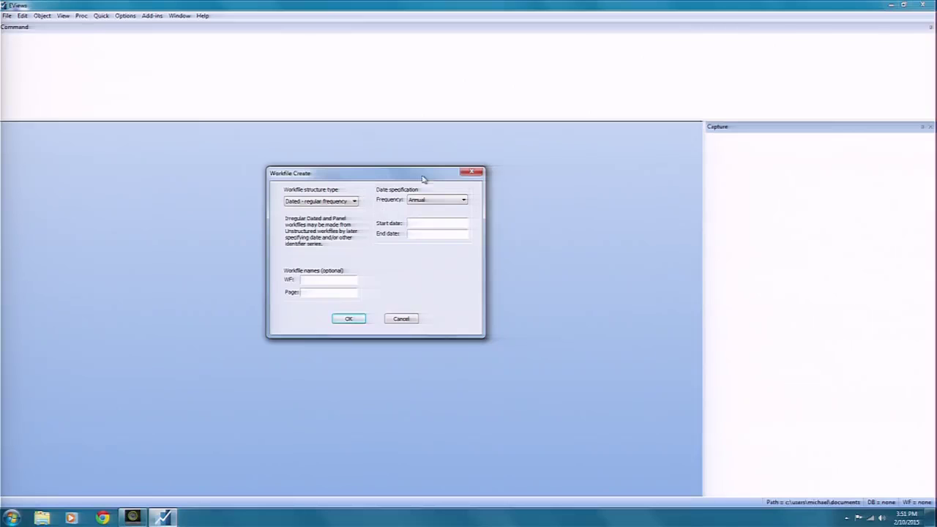
left_click(412, 222)
type("1970")
type("20")
type("20")
left_click(431, 225)
Step: Name the workfile fiji and its page fiji_data, and create the workfile
left_click(324, 279)
type("fg")
type("fg")
type("_")
type("data")
left_click(348, 319)
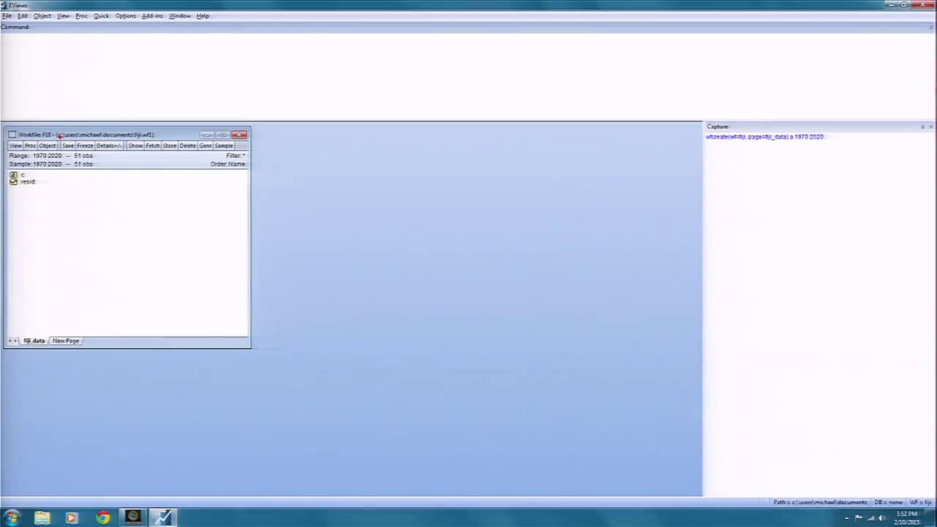
mouse_move(56, 131)
left_mouse_down()
mouse_move(43, 157)
mouse_move(48, 120)
left_mouse_up()
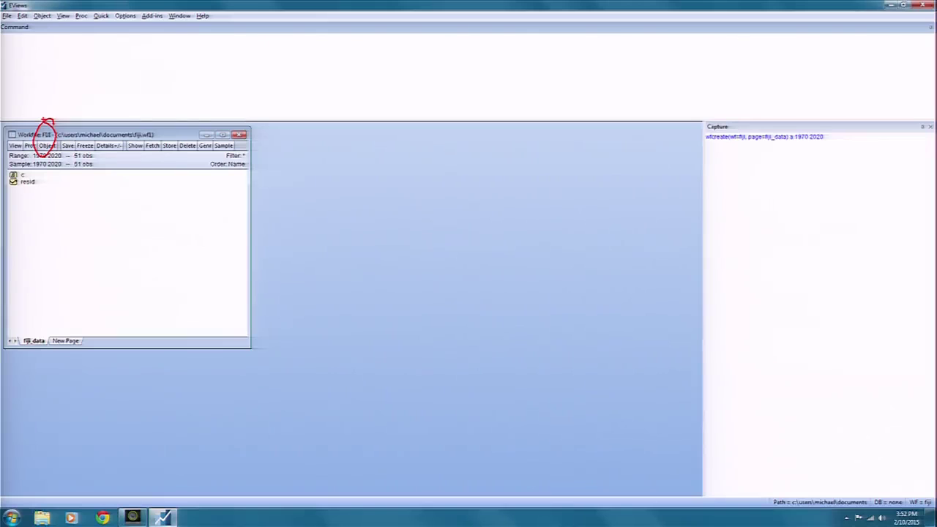
mouse_move(8, 158)
left_mouse_down()
mouse_move(109, 159)
mouse_move(250, 141)
mouse_move(133, 127)
mouse_move(9, 133)
mouse_move(29, 158)
left_mouse_up()
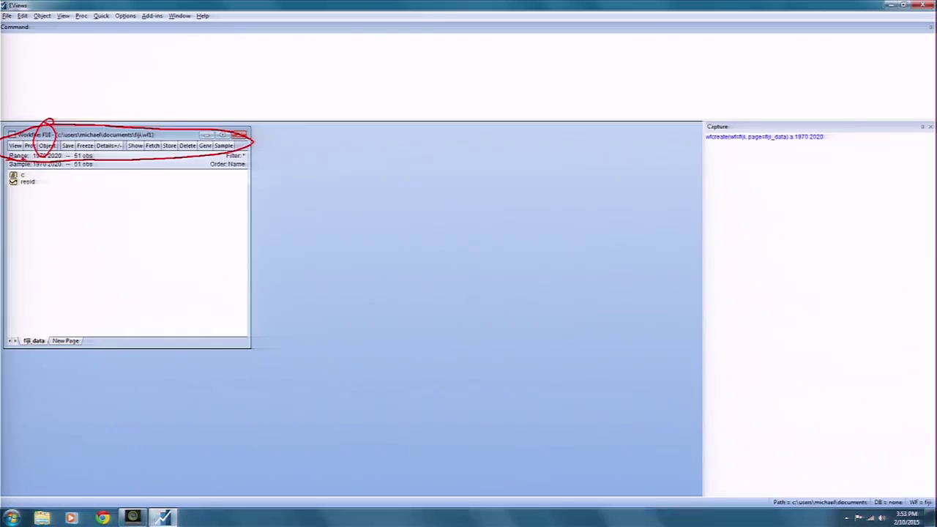
key("Escape")
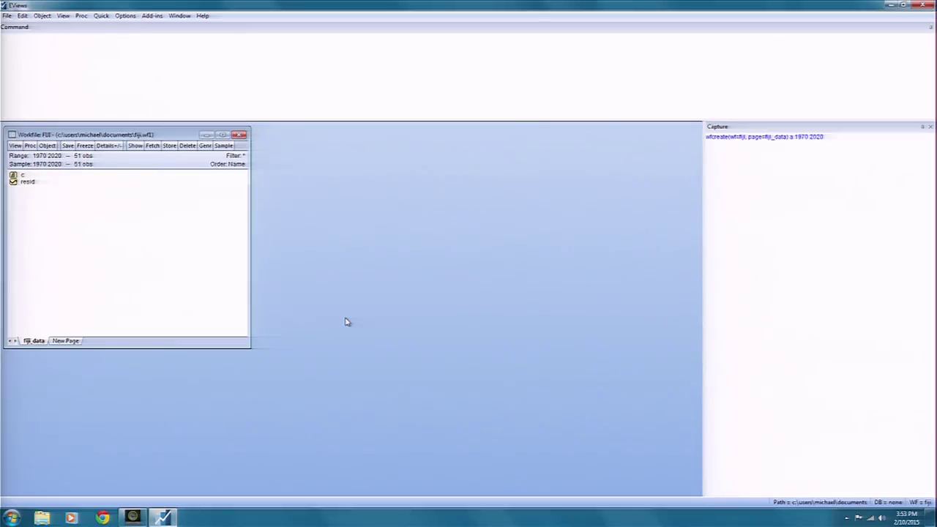
key("alt")
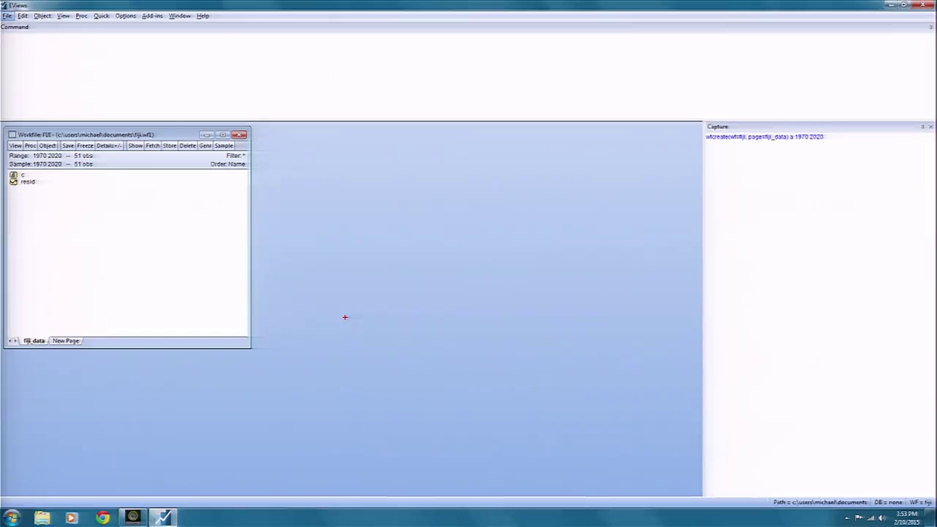
key("alt")
mouse_move(4, 159)
left_mouse_down()
mouse_move(101, 156)
mouse_move(95, 150)
left_mouse_up()
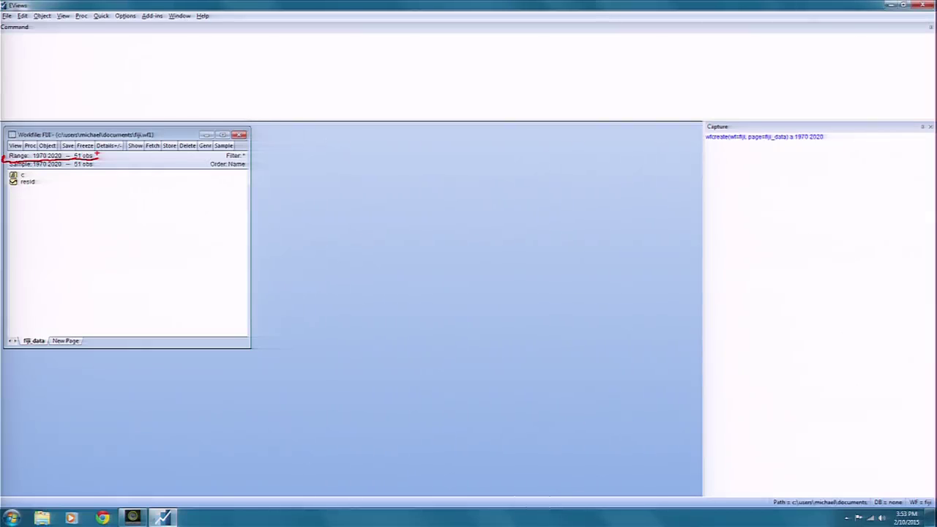
key("Escape")
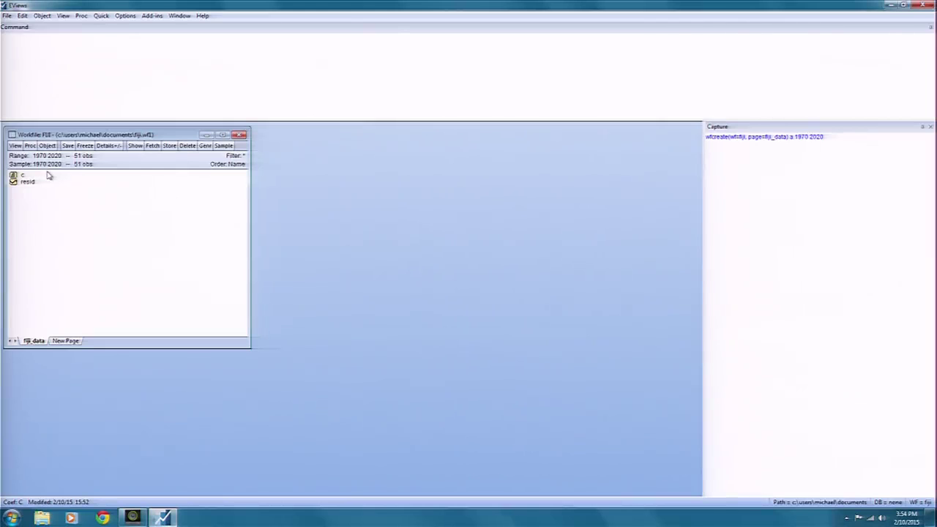
Step: Open the coefficient vector c and the series resid from the workfile and arrange their sheets side by side
double_click(31, 176)
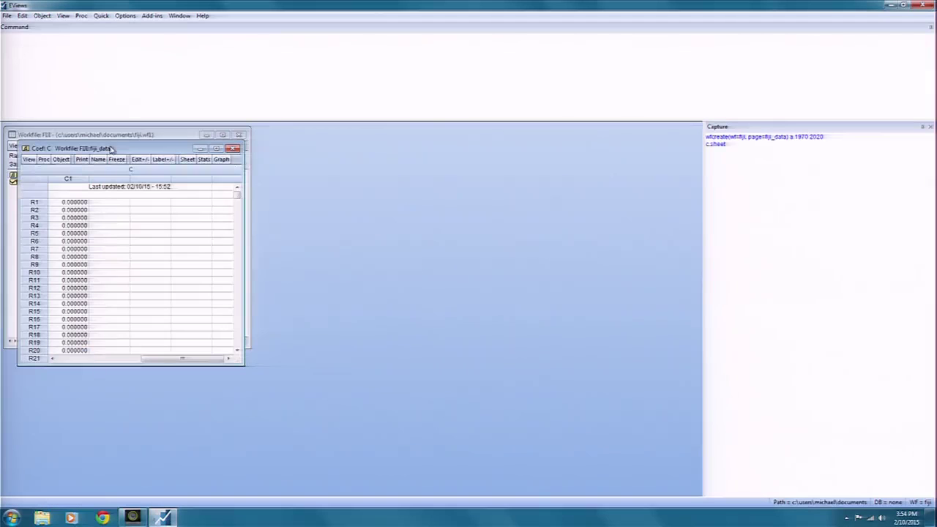
left_click_drag(110, 149, 484, 161)
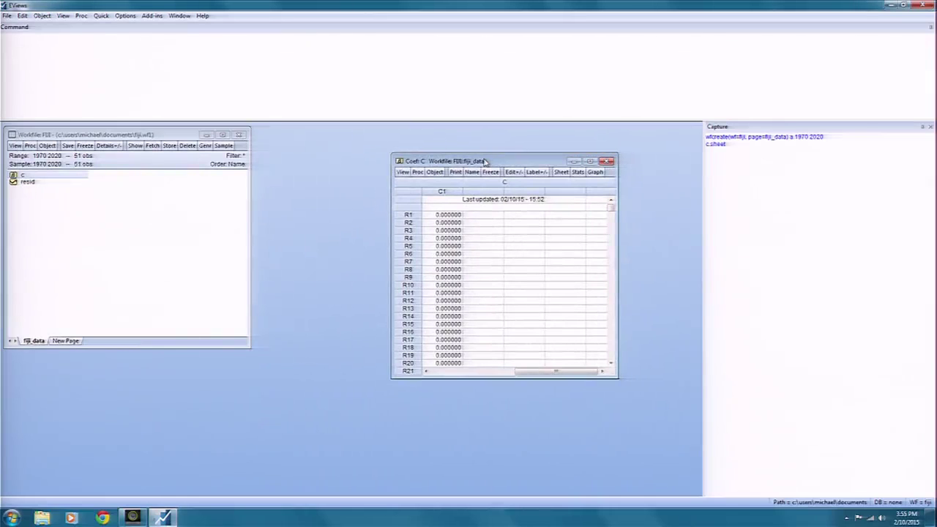
left_click(38, 183)
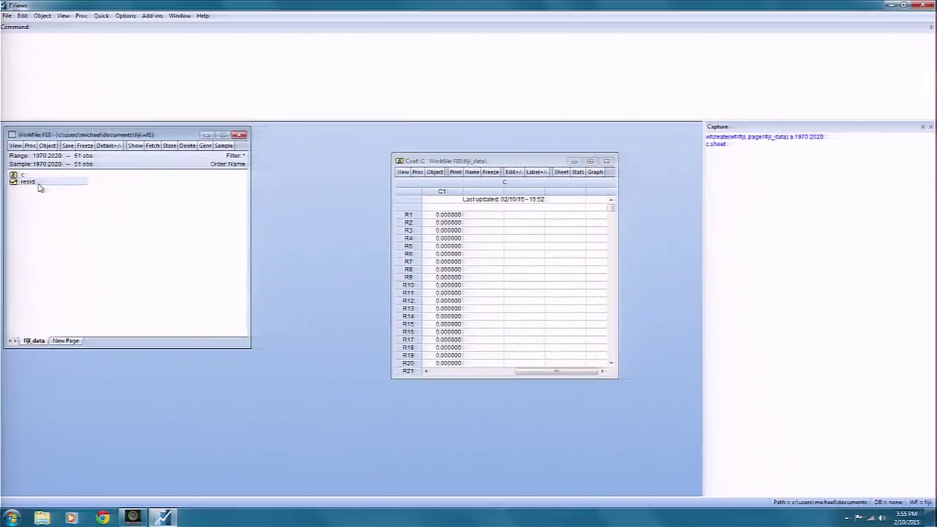
double_click(39, 185)
left_click_drag(147, 166, 176, 250)
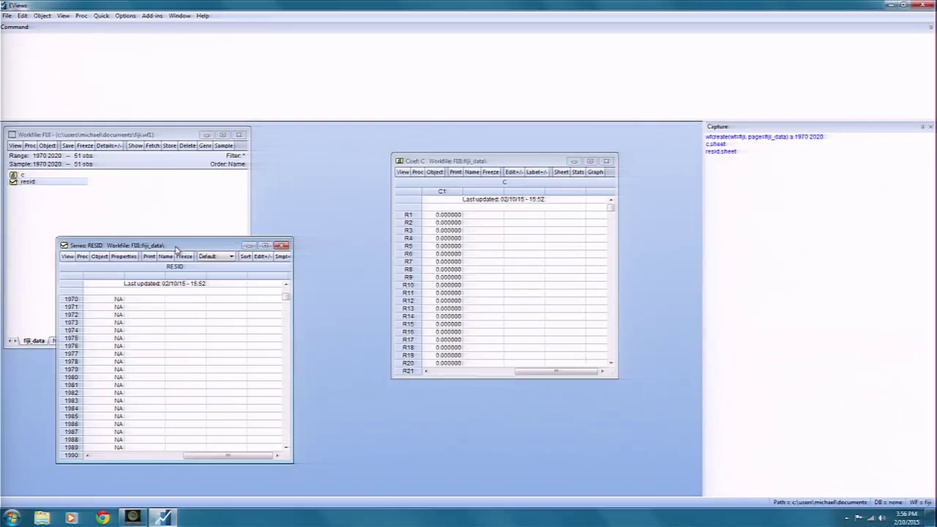
left_click_drag(177, 249, 258, 158)
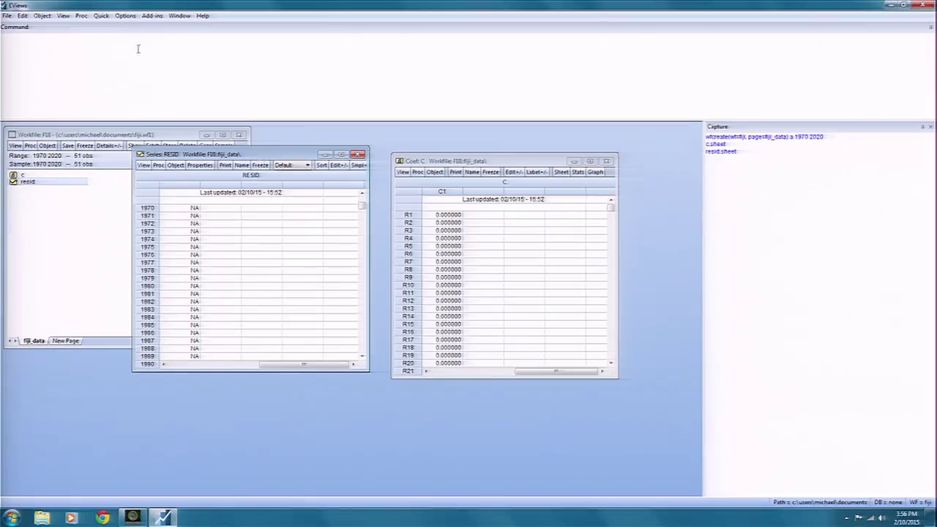
left_click(6, 16)
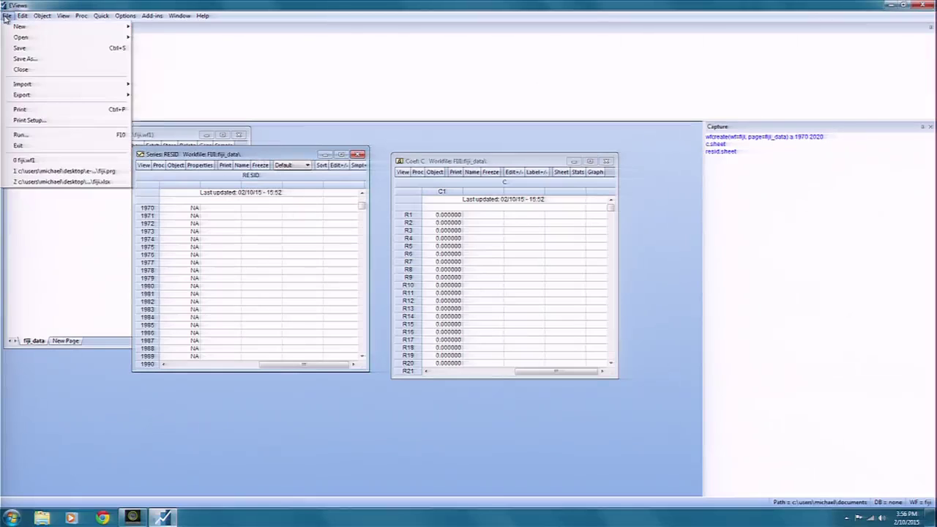
left_click(26, 48)
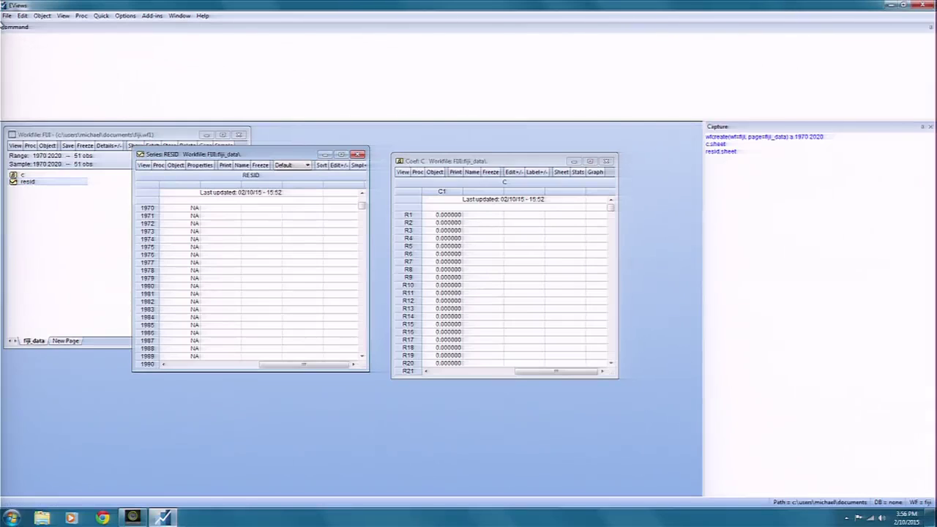
left_click(7, 15)
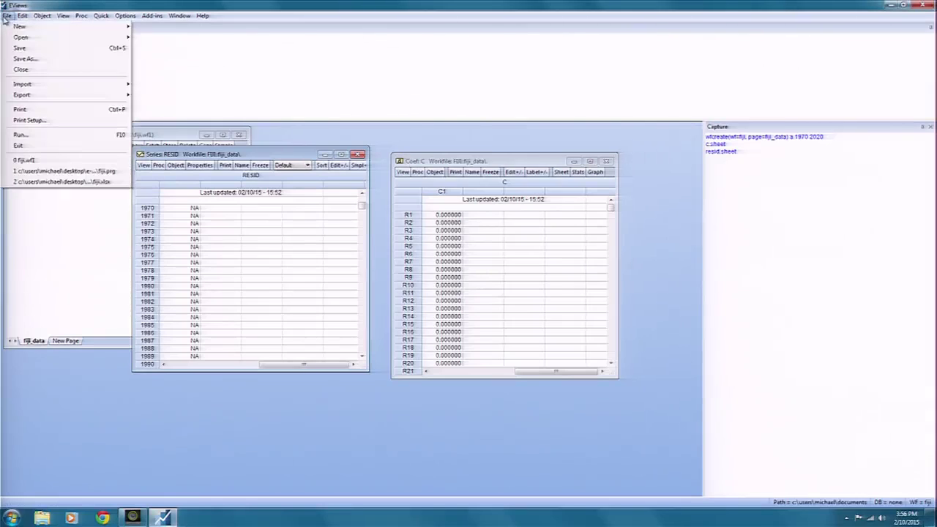
left_click(33, 48)
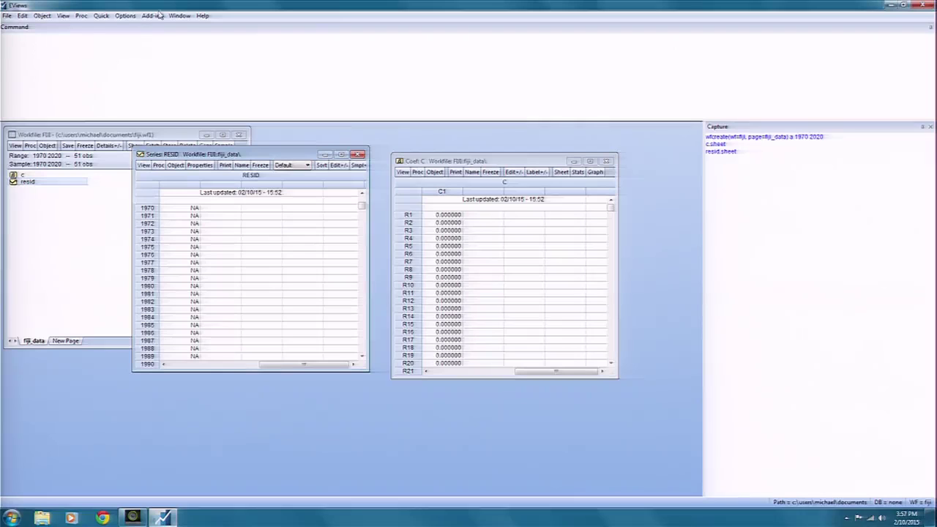
Step: Select all the captured commands, from the wfcreate line through resid.sheet
left_click(781, 175)
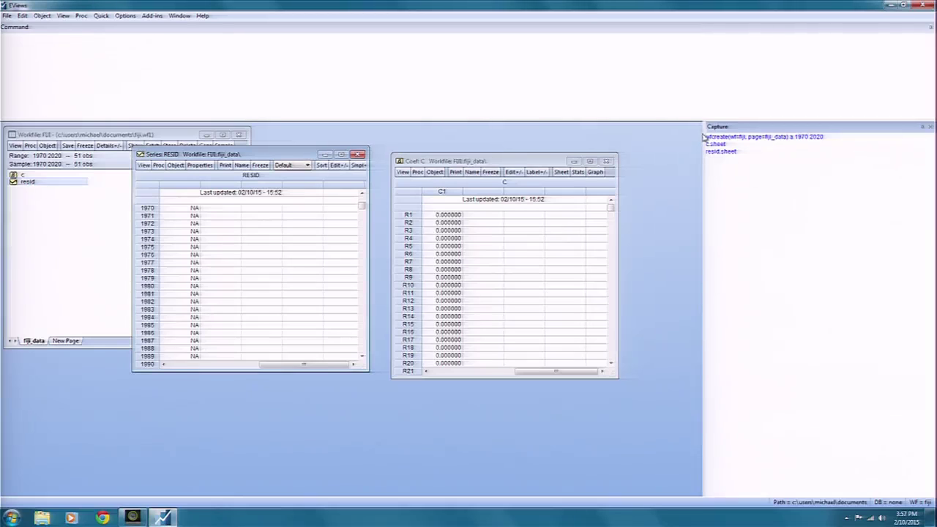
left_click_drag(708, 136, 797, 159)
left_click(754, 151)
left_click_drag(707, 136, 756, 153)
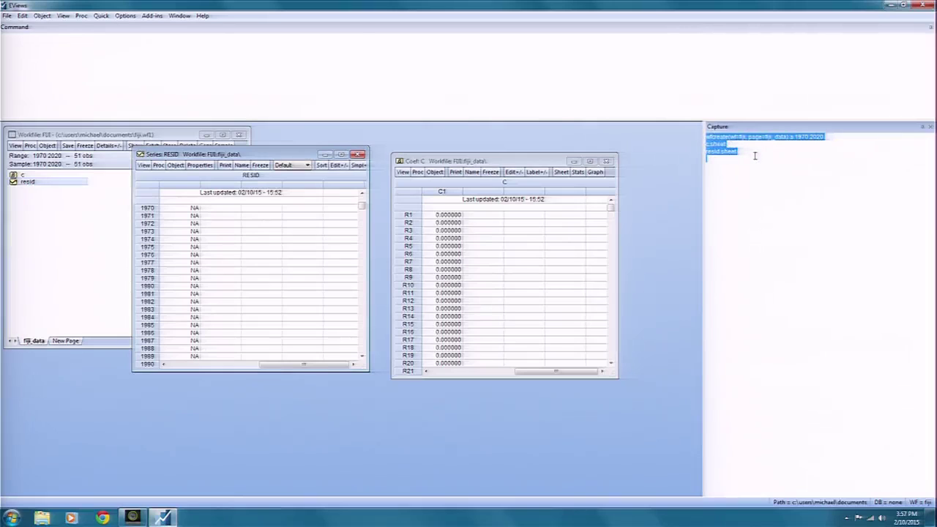